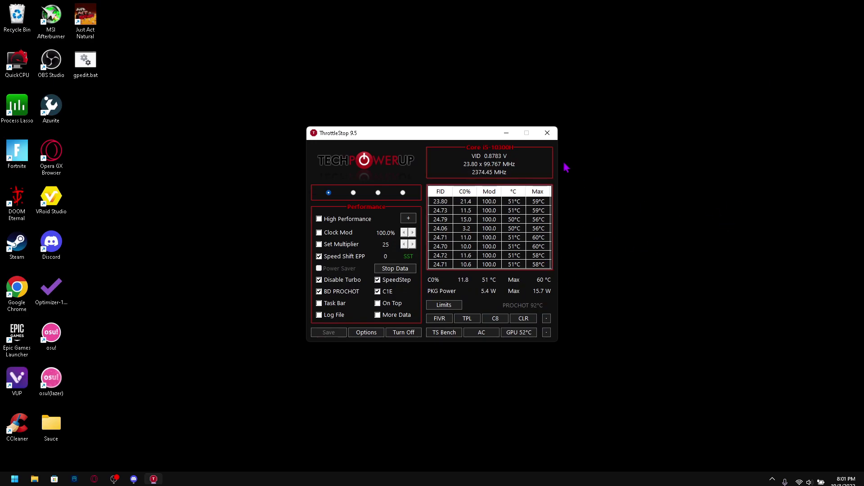
- Review the FIVR voltage control settings and return to the main window
drag(479, 139, 456, 120)
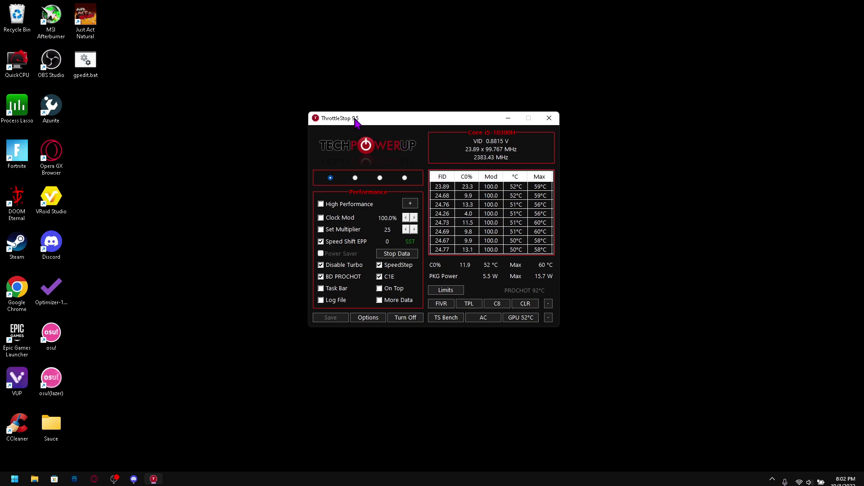
mouse_move(383, 122)
mouse_down()
mouse_move(387, 143)
mouse_move(386, 126)
mouse_move(400, 131)
mouse_move(387, 128)
mouse_up()
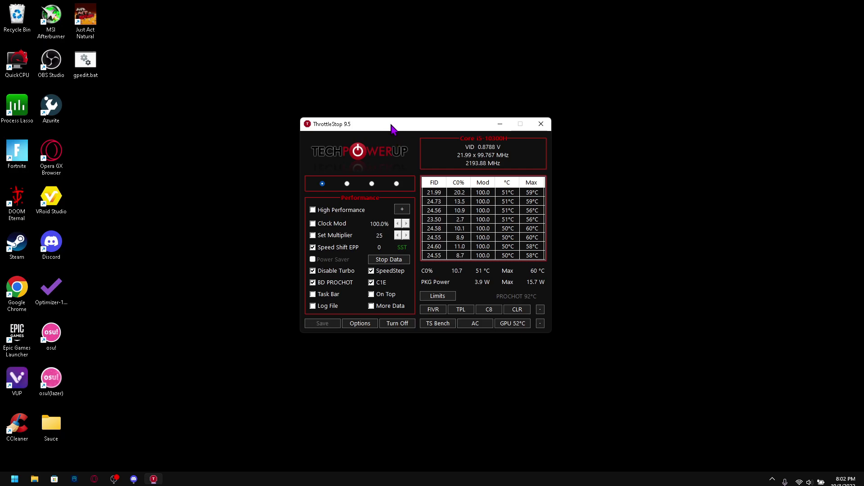
drag(392, 129, 395, 127)
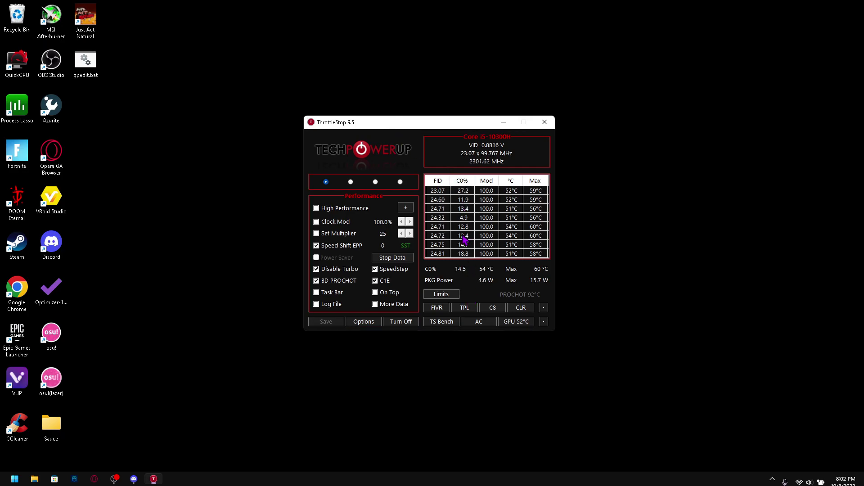
click(437, 308)
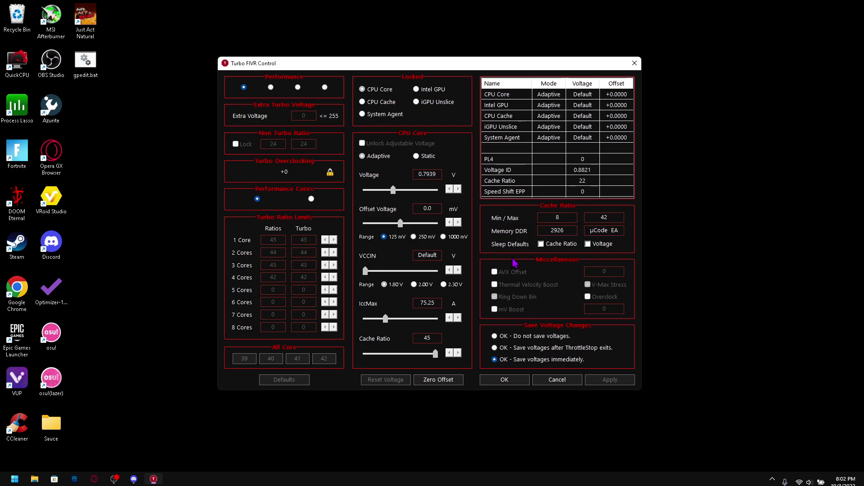
click(524, 381)
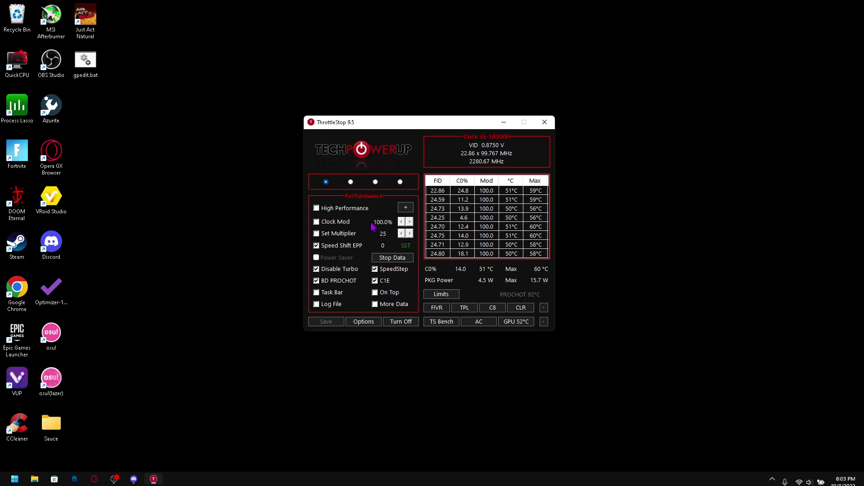
- Try Clock Modulation at 87.50%, restore it to 100%, turn it off, and save
click(317, 222)
click(410, 222)
click(410, 222)
click(410, 221)
click(409, 221)
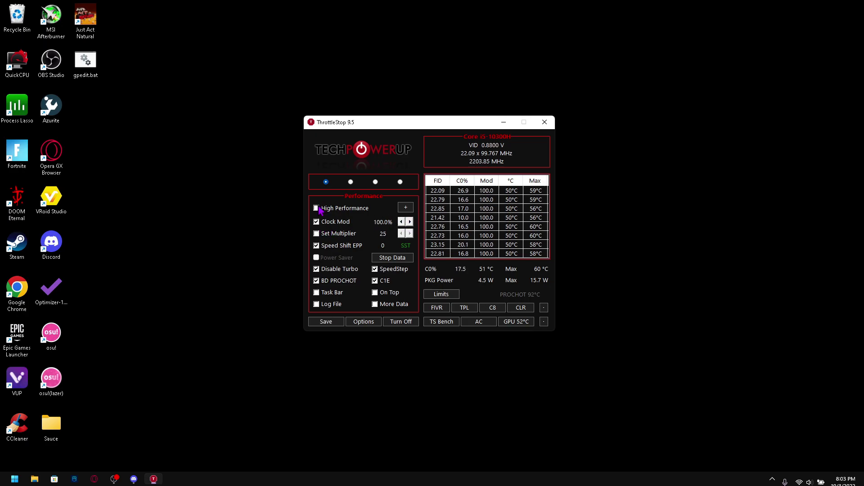
click(316, 222)
click(329, 321)
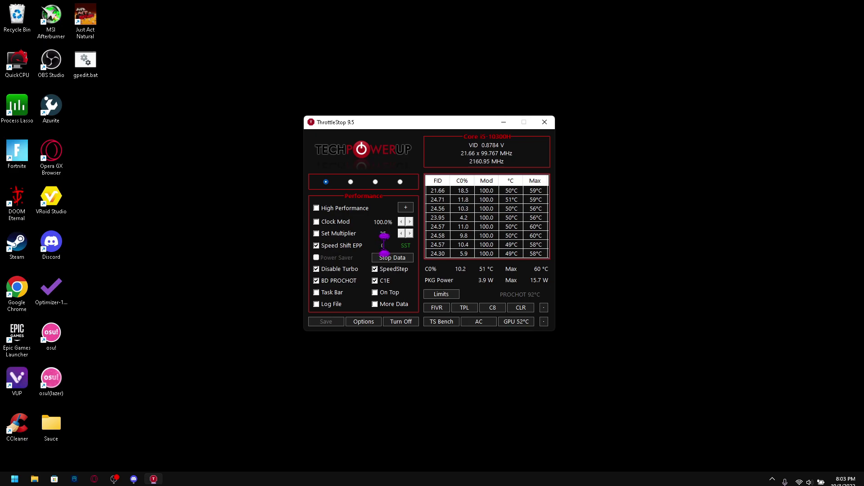
- Change the Speed Shift EPP value from 128 to 0 and save it
text(128)
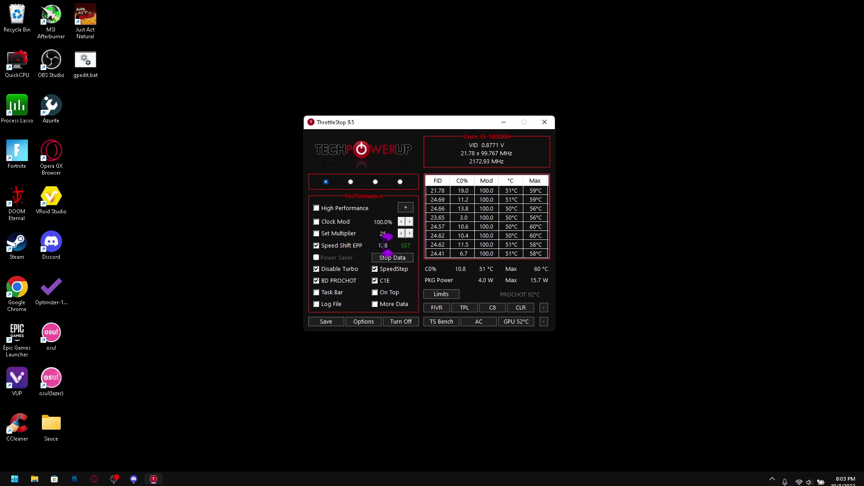
key(BackSpace)
key(BackSpace)
key(BackSpace)
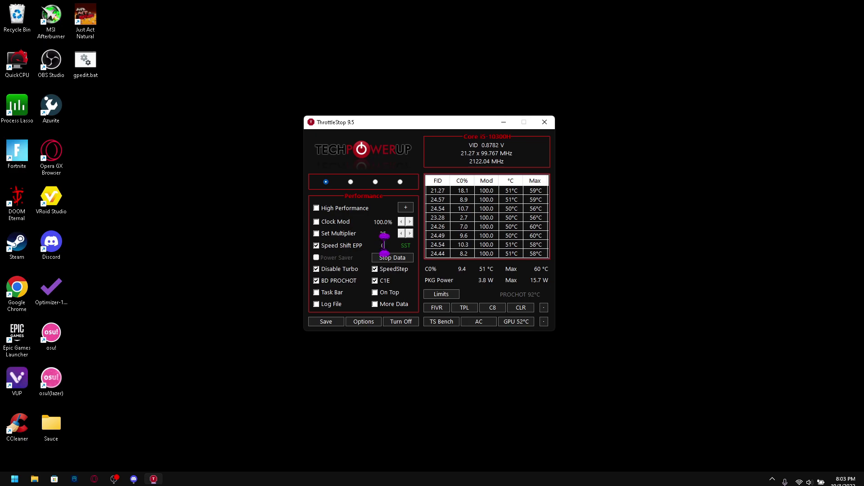
text(0)
click(329, 322)
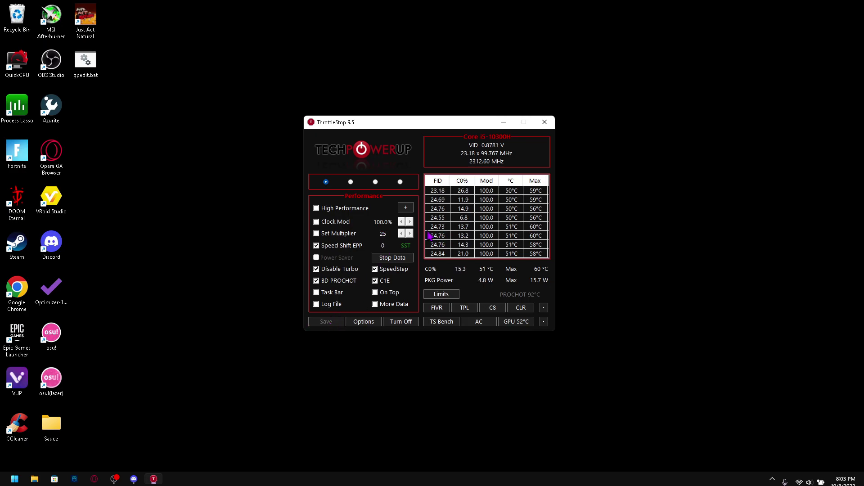
drag(450, 123, 474, 103)
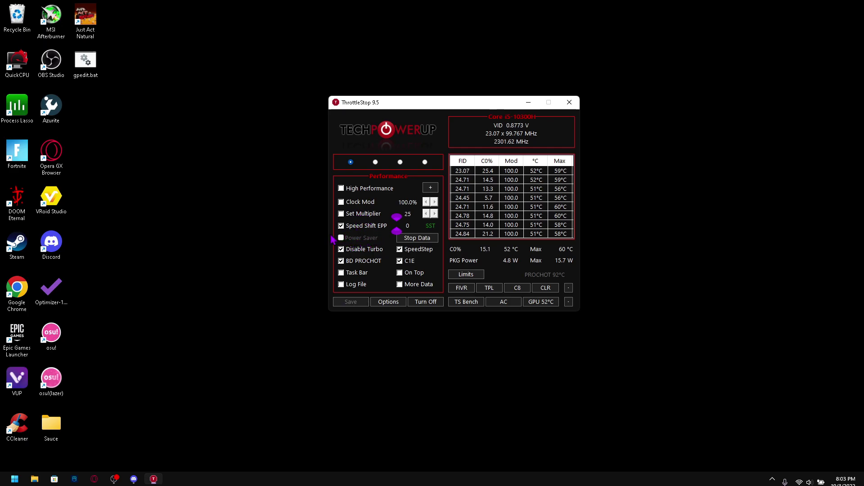
click(340, 260)
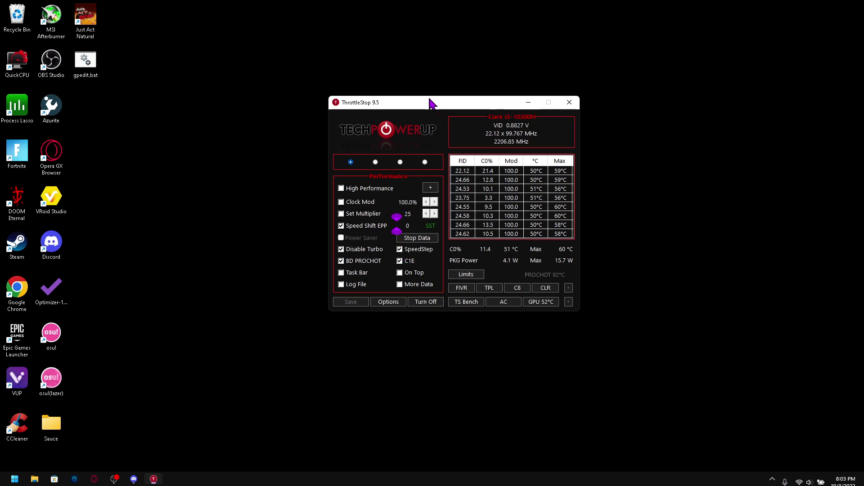
drag(428, 102, 413, 108)
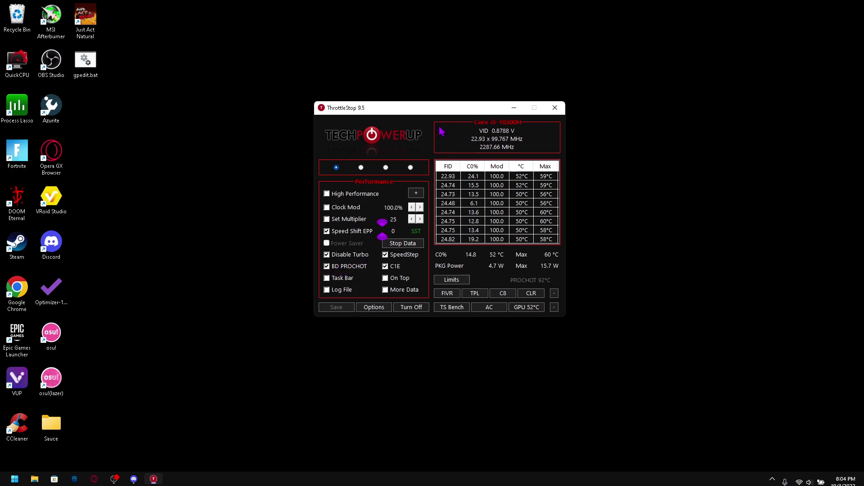
drag(440, 109, 462, 120)
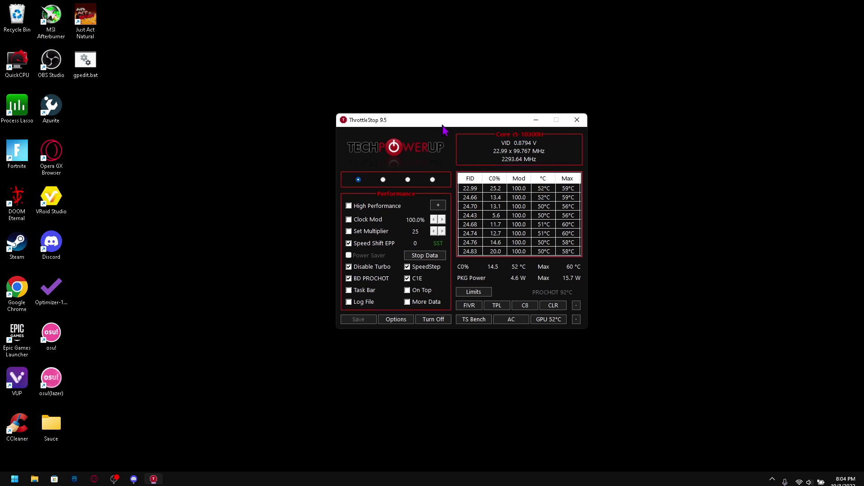
click(349, 267)
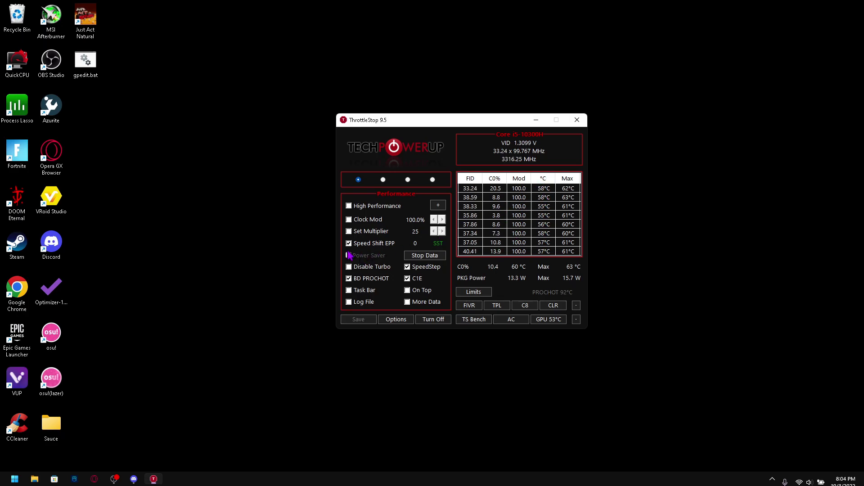
click(348, 267)
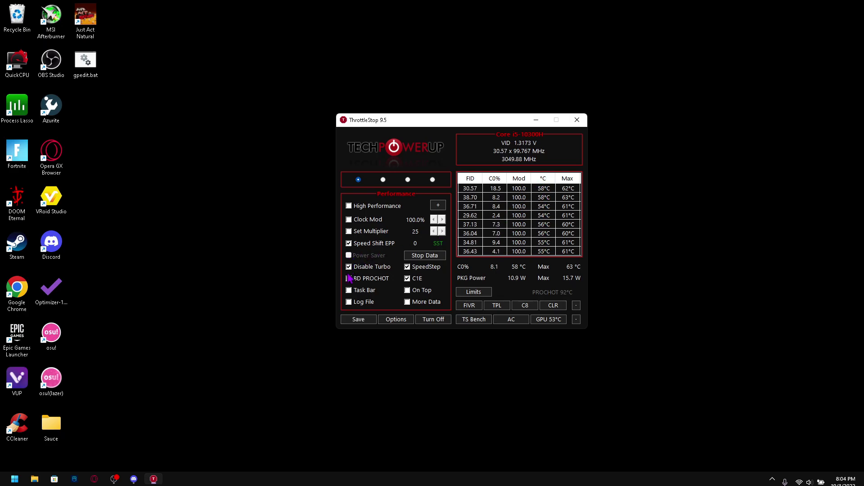
click(351, 319)
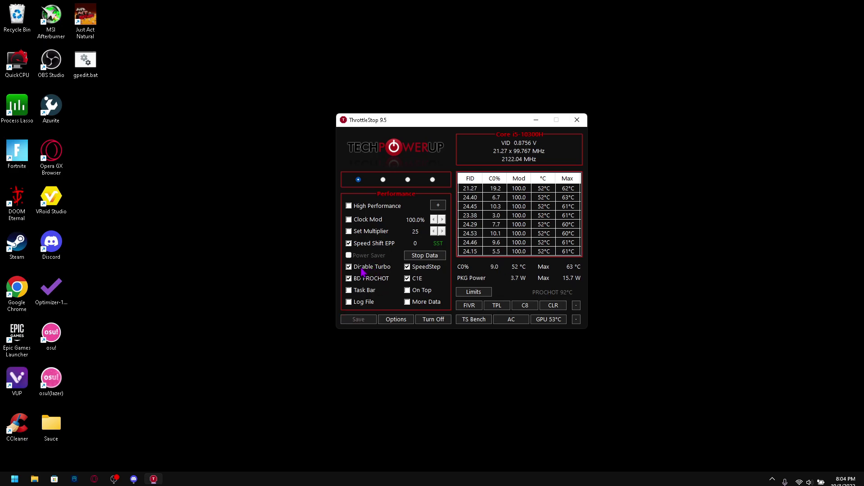
drag(457, 120, 428, 119)
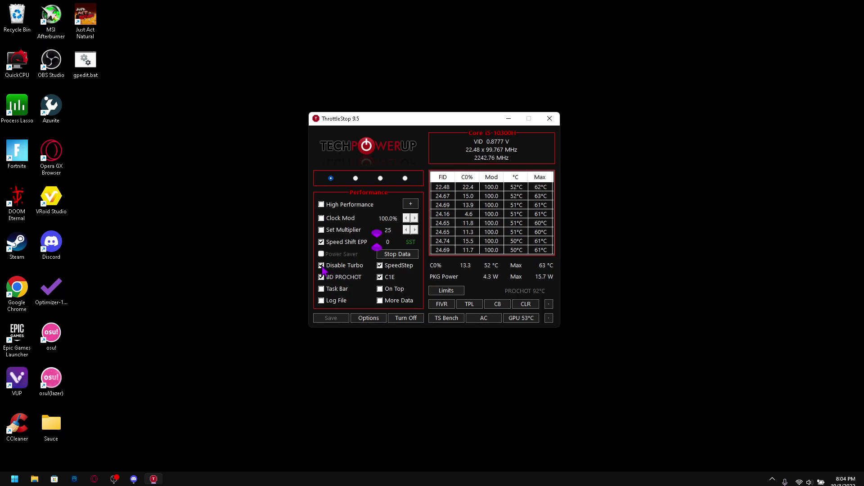
drag(448, 119, 477, 130)
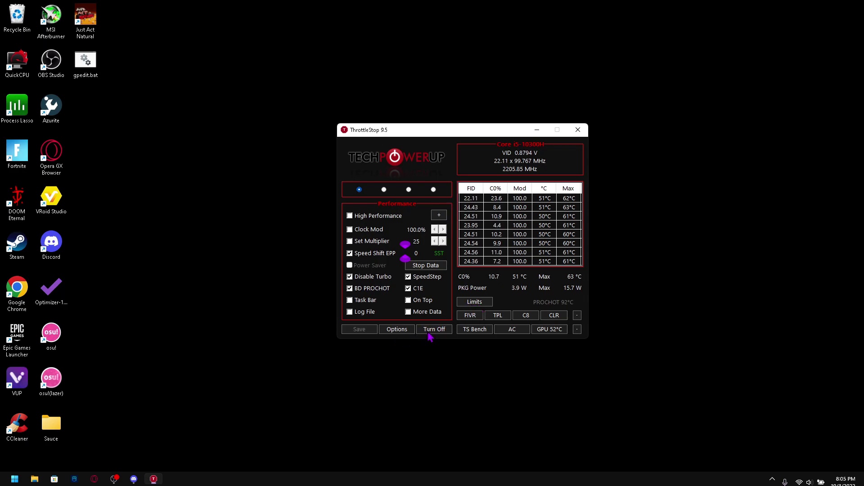
- In TPL, verify Long Power PL1 and Short Power PL2 stay clamped at 100, then accept
click(504, 316)
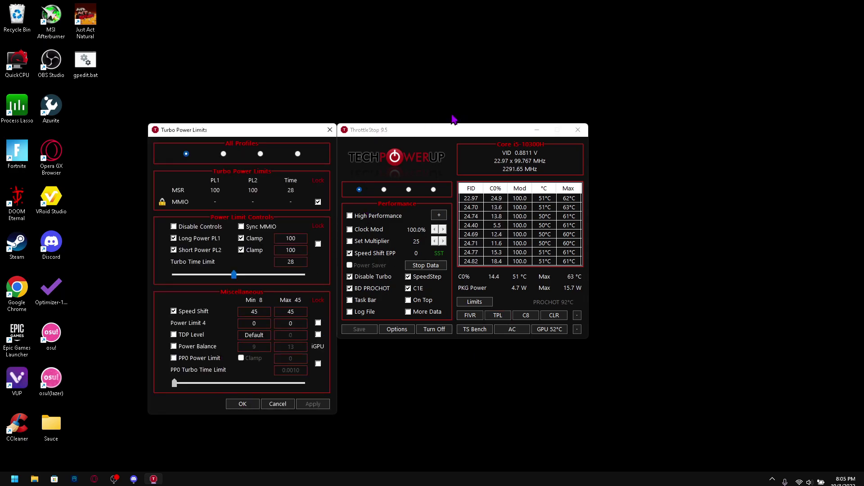
drag(285, 132, 464, 116)
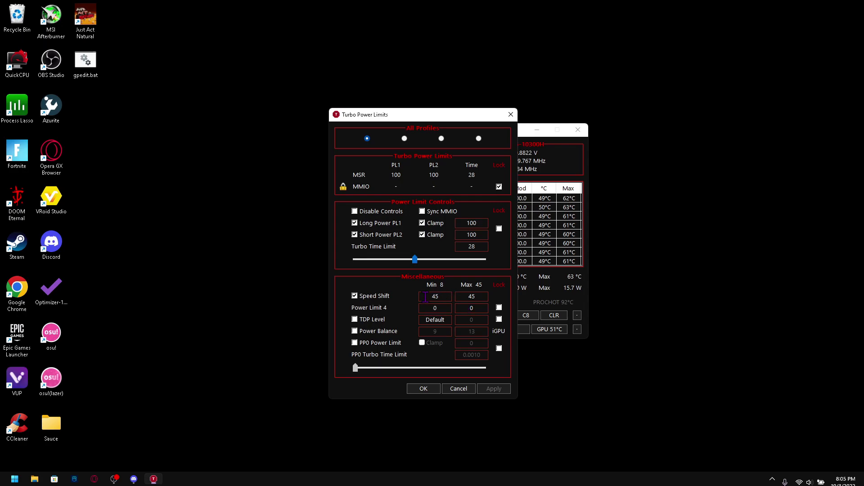
drag(435, 115, 463, 109)
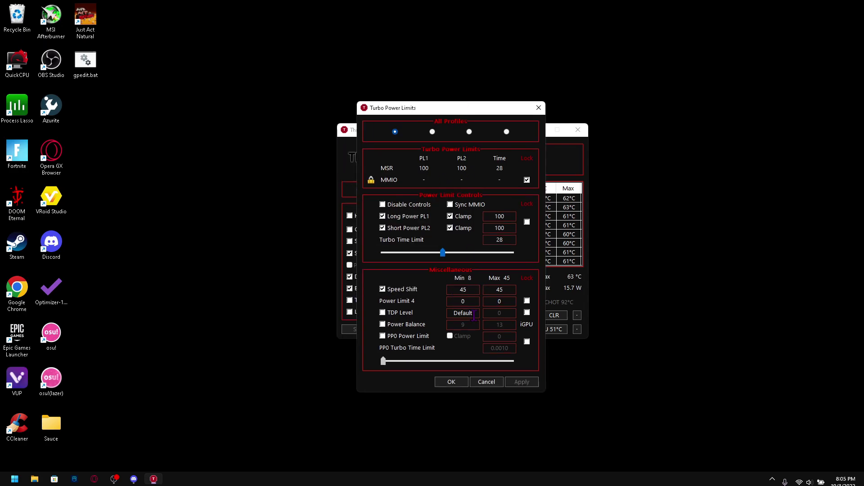
click(449, 383)
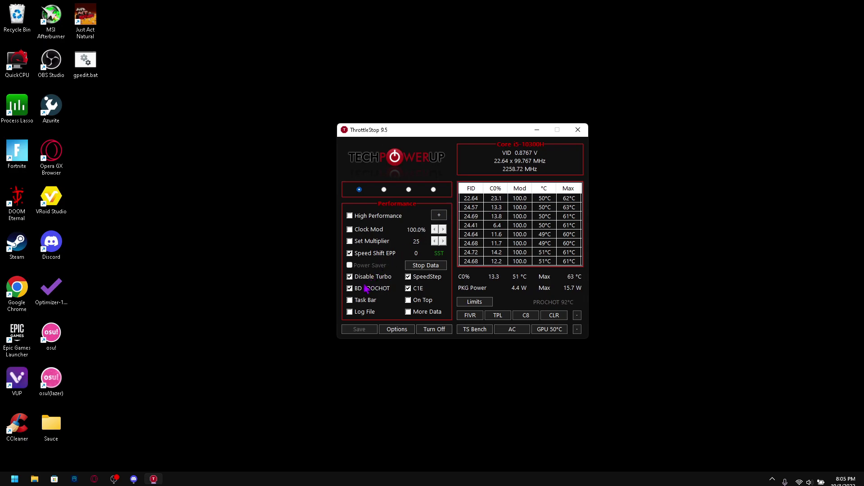
- Save briefly with turbo enabled, then re-check Disable Turbo and save again
click(350, 276)
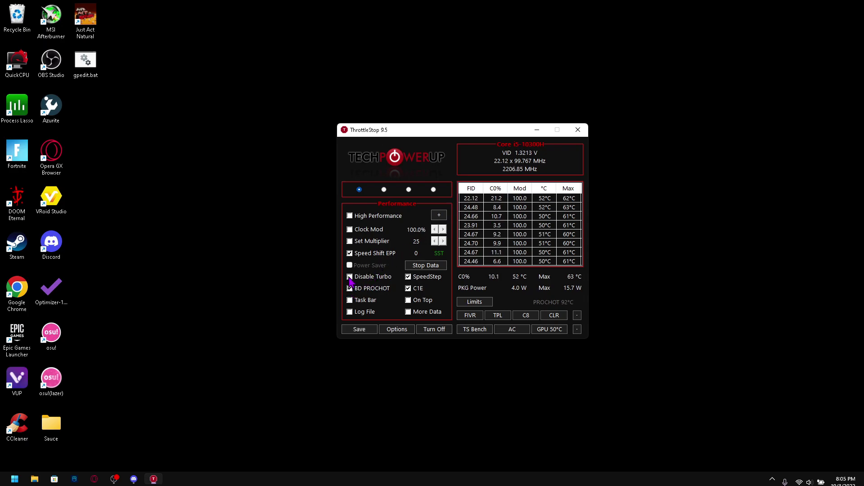
click(359, 329)
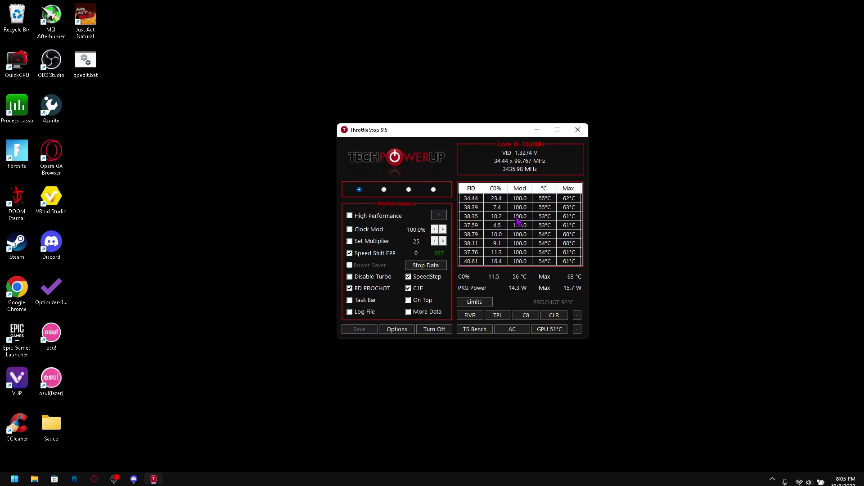
click(353, 280)
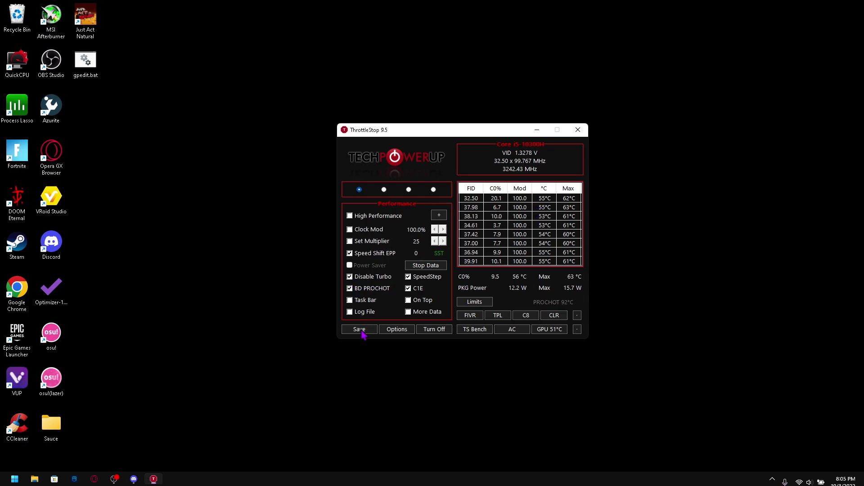
click(360, 330)
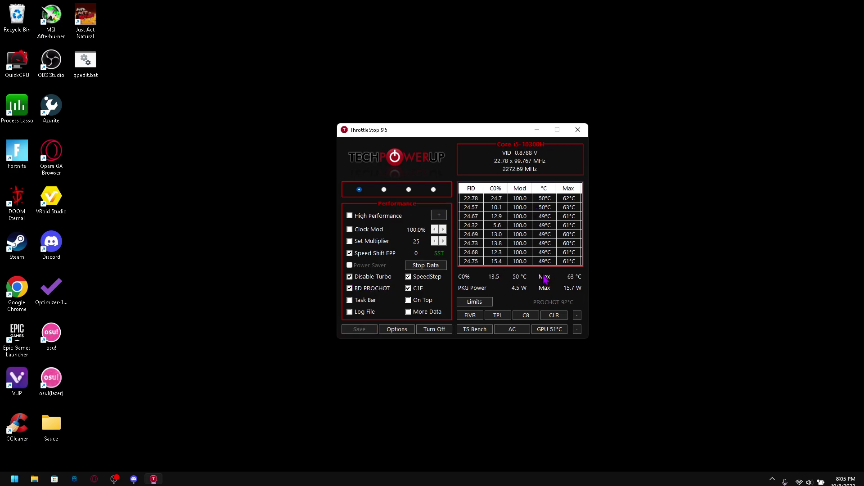